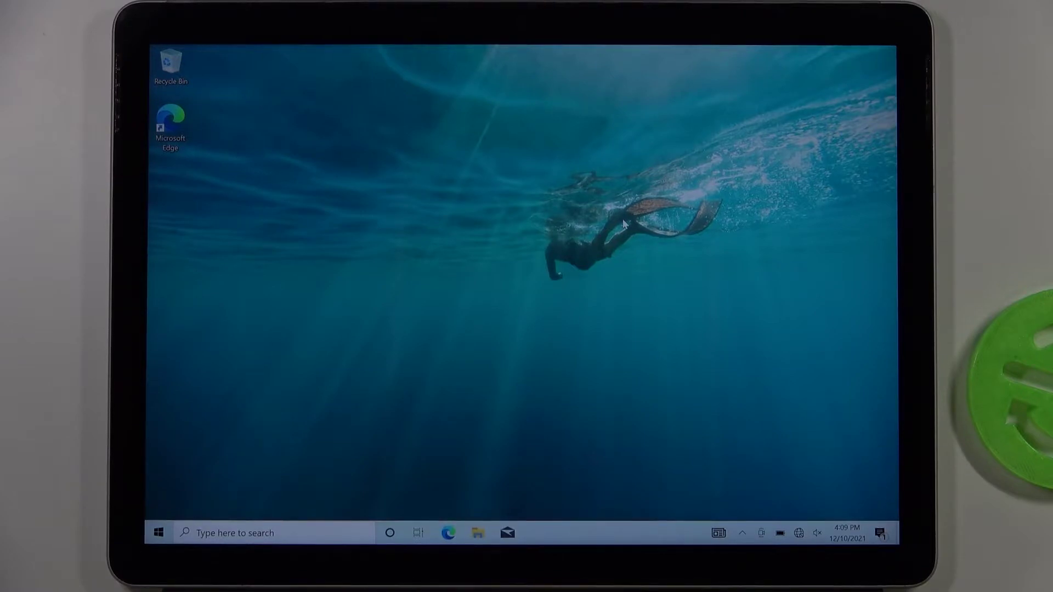
- Search for the Settings app from the taskbar and launch it
{"action": "left_click", "coordinate": [267, 535]}
{"action": "type", "text": "TT"}
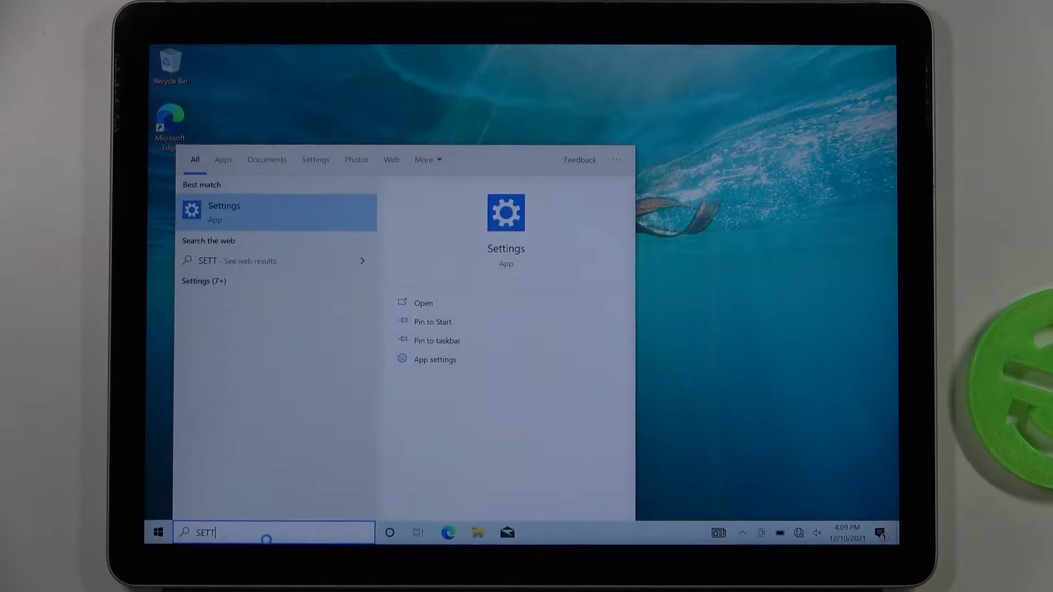
{"action": "key", "text": "Return"}
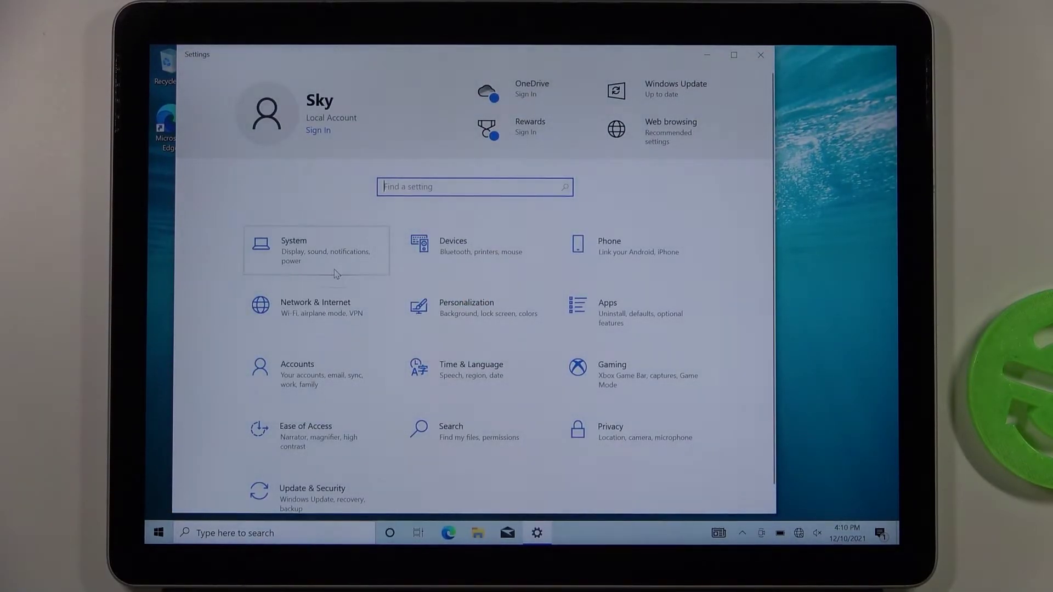
- Go to System Display settings and switch Night light off and back on
{"action": "left_click", "coordinate": [335, 273]}
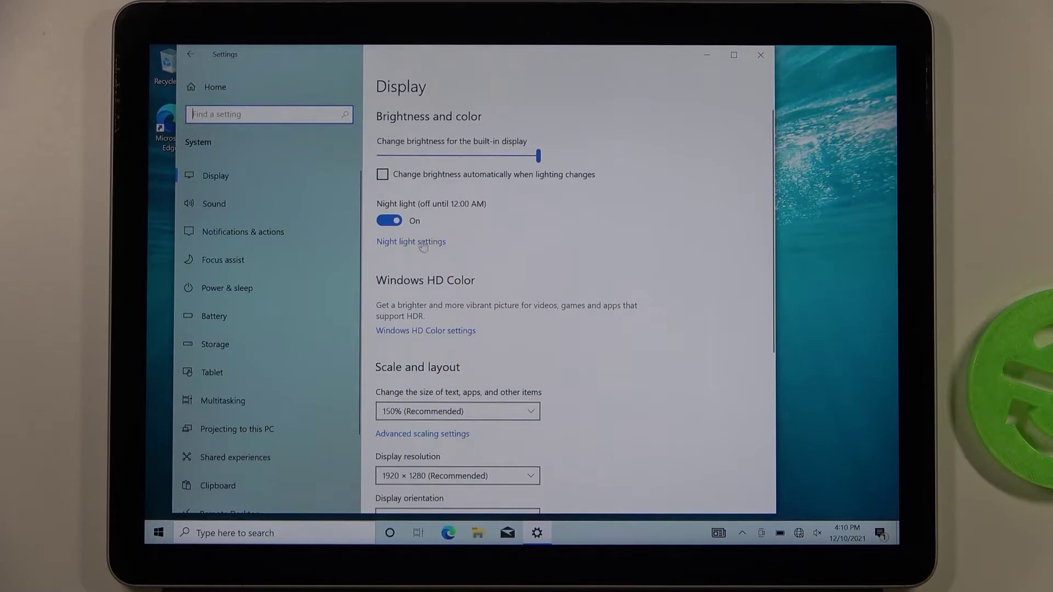
{"action": "left_click", "coordinate": [388, 221]}
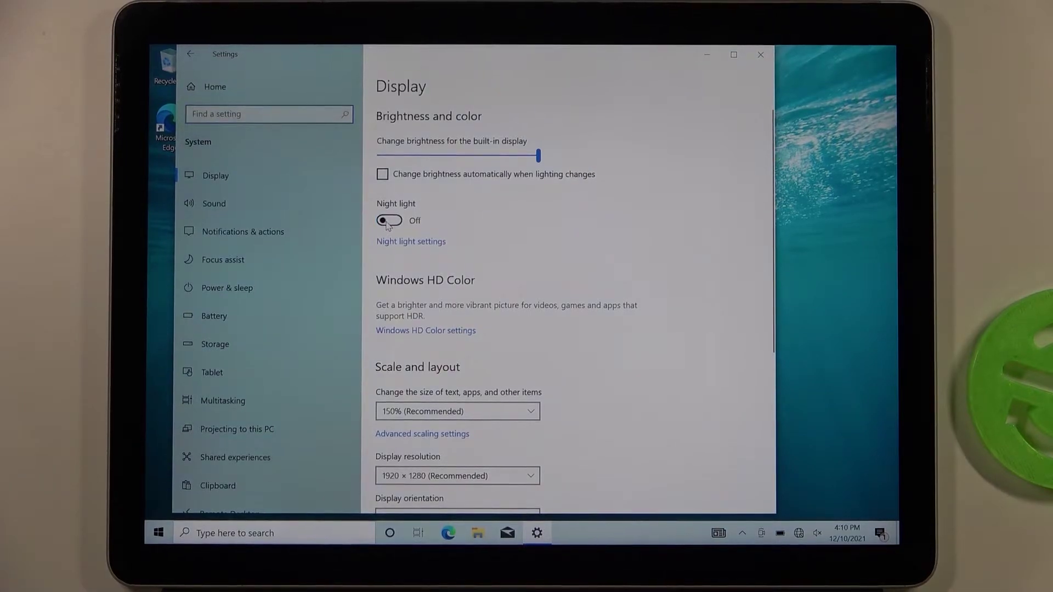
{"action": "left_click", "coordinate": [387, 221]}
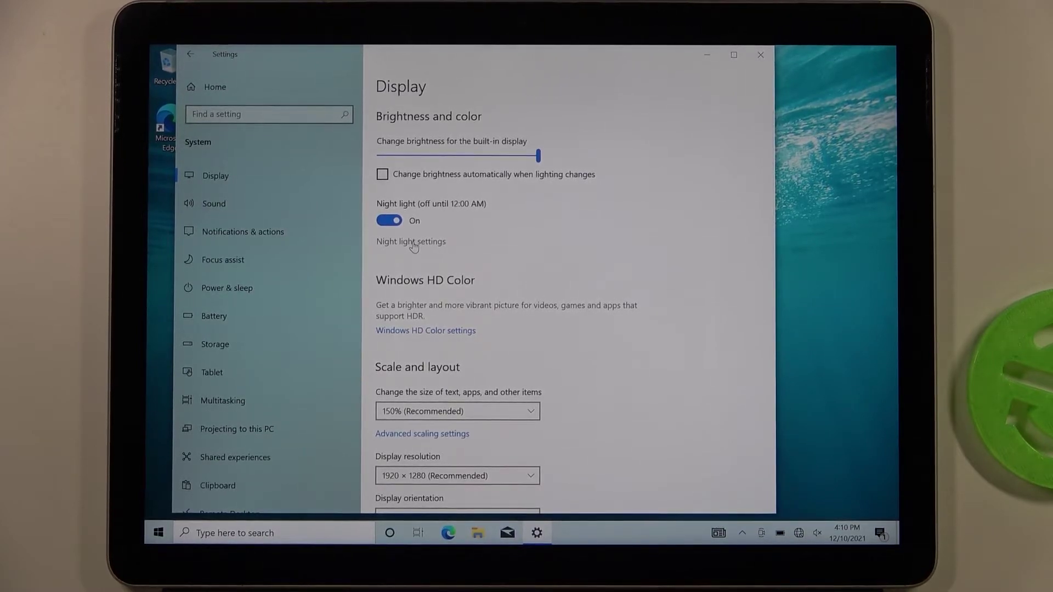
- In Night light settings, raise strength to maximum and preview it with Turn on now
{"action": "left_click", "coordinate": [414, 245]}
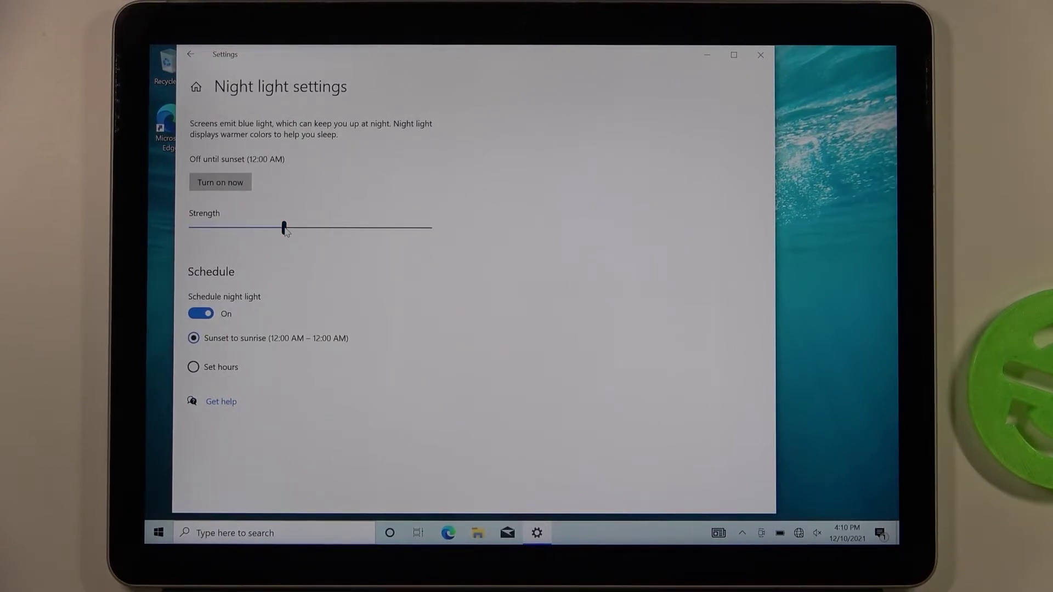
{"action": "left_click_drag", "start_coordinate": [284, 228], "coordinate": [460, 245]}
{"action": "left_click", "coordinate": [237, 183]}
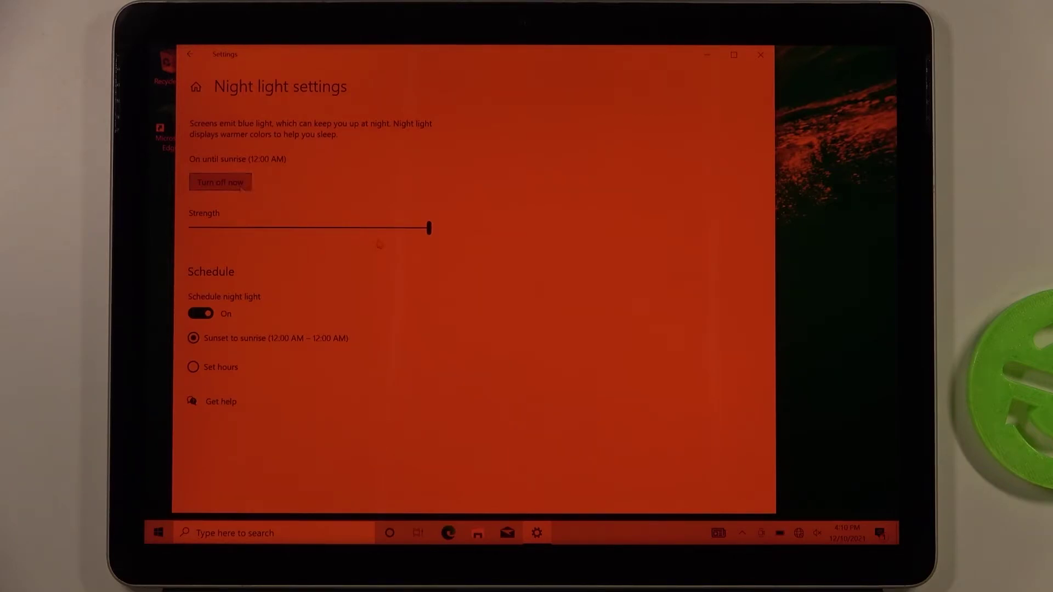
- Lower night light strength to about midway, disable the schedule, and go back to Display
{"action": "mouse_move", "coordinate": [429, 231]}
{"action": "left_mouse_down"}
{"action": "mouse_move", "coordinate": [196, 241]}
{"action": "mouse_move", "coordinate": [402, 229]}
{"action": "mouse_move", "coordinate": [205, 229]}
{"action": "mouse_move", "coordinate": [430, 229]}
{"action": "mouse_move", "coordinate": [308, 229]}
{"action": "left_mouse_up"}
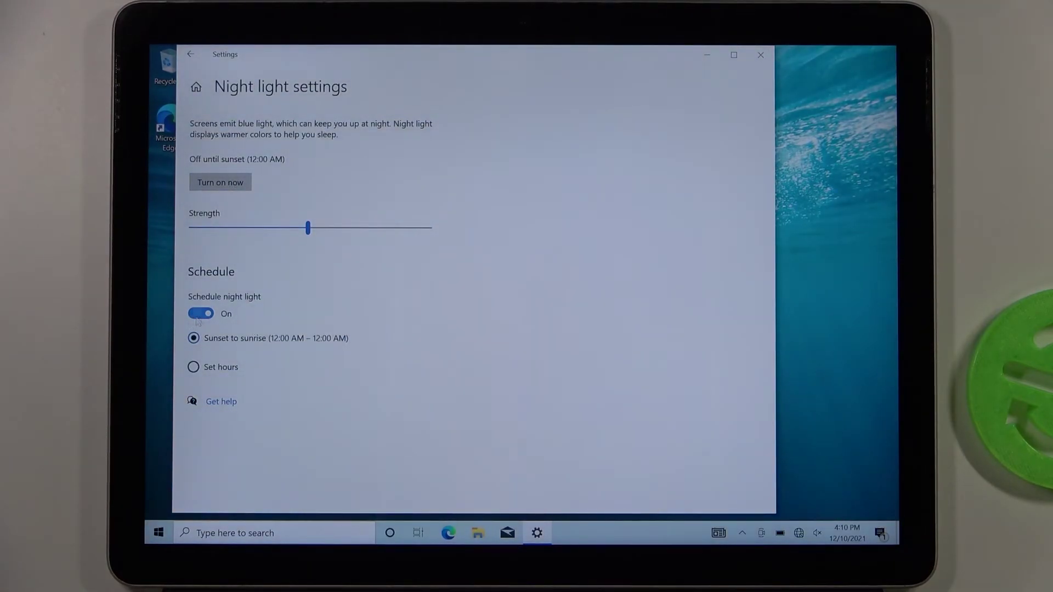
{"action": "left_click", "coordinate": [205, 315]}
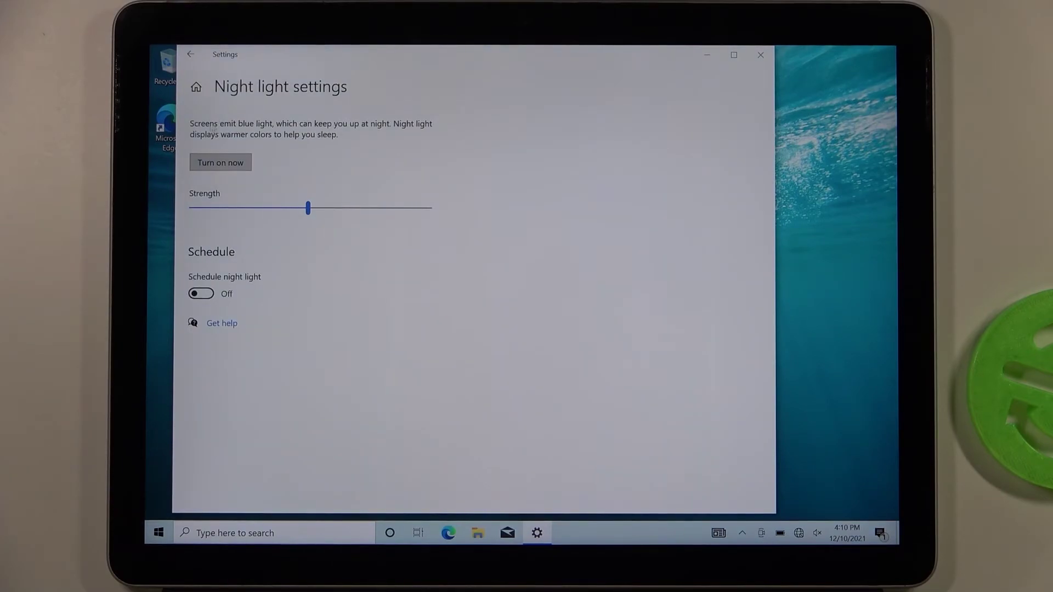
{"action": "left_click", "coordinate": [189, 57]}
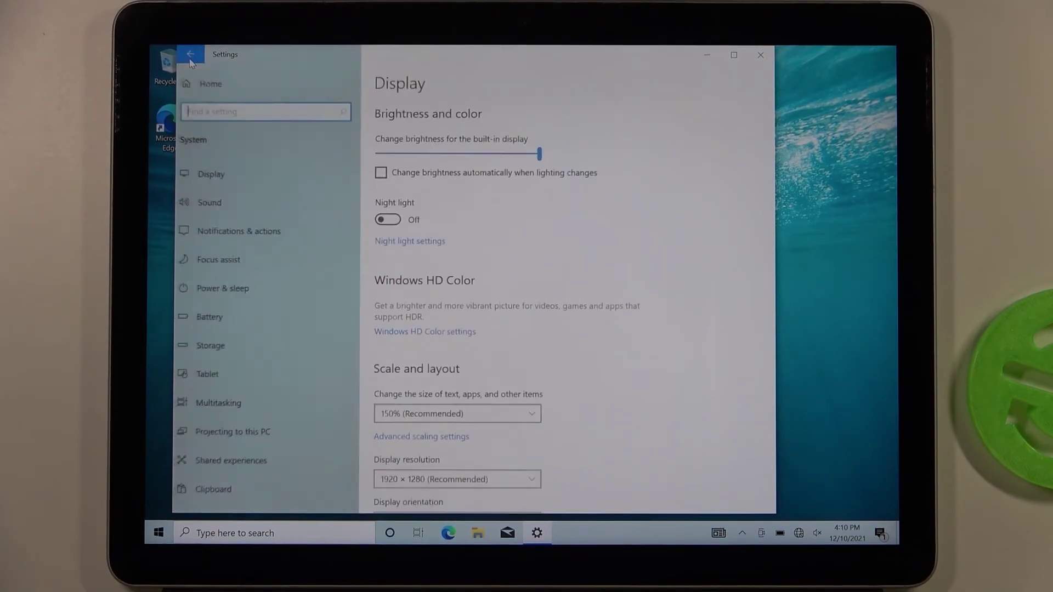
{"action": "scroll", "coordinate": [458, 274], "scroll_direction": "down", "scroll_amount": 3}
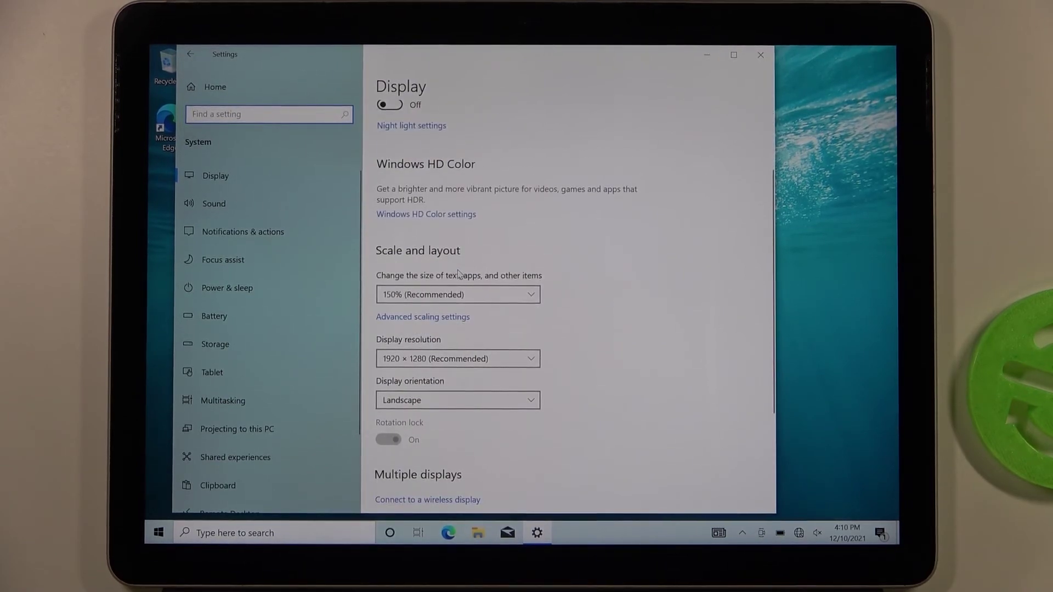